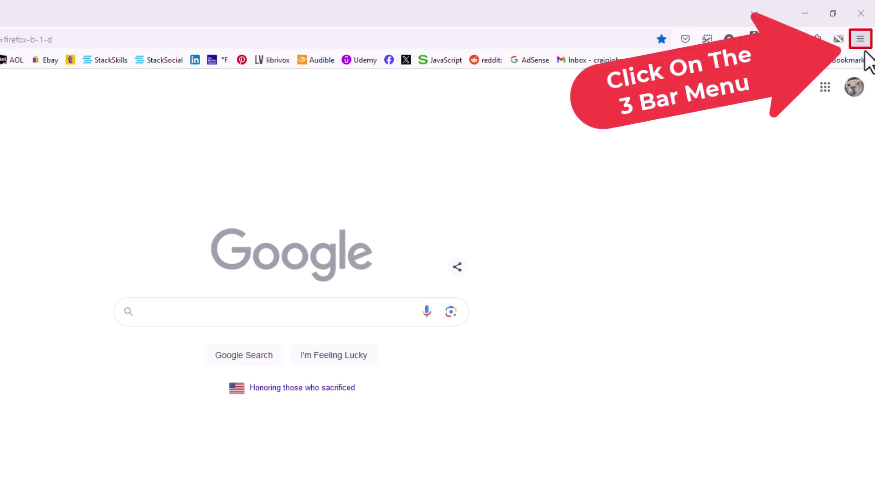
- Open Firefox's hamburger main menu from the Google homepage
left_click(861, 39)
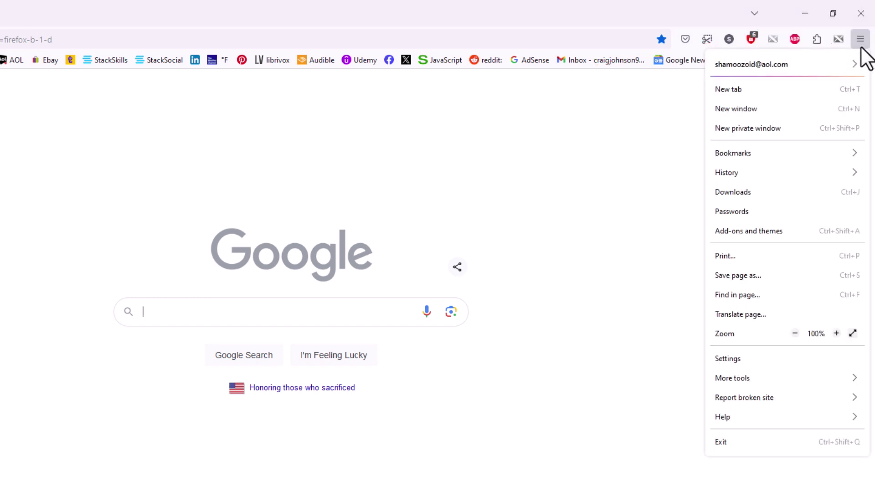
- Open 'Add-ons and themes' to show the Extensions management page
left_click(792, 235)
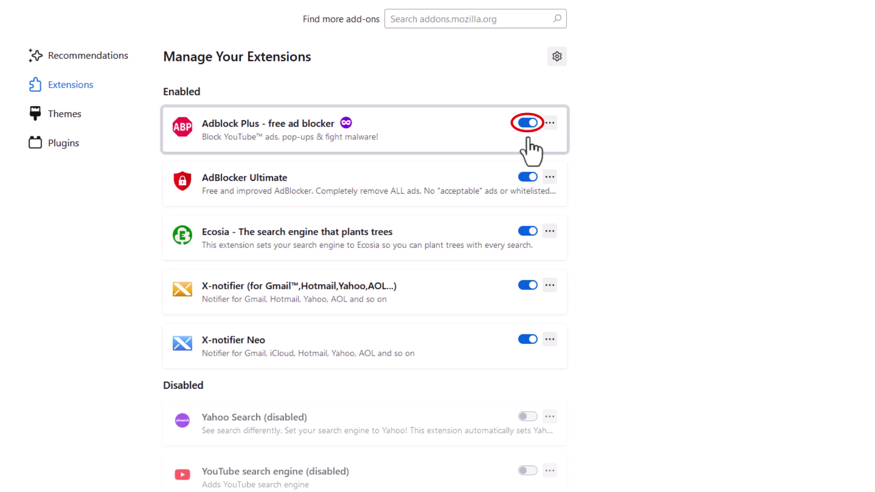
- Switch off the Adblock Plus toggle in the Enabled extensions list
left_click(527, 123)
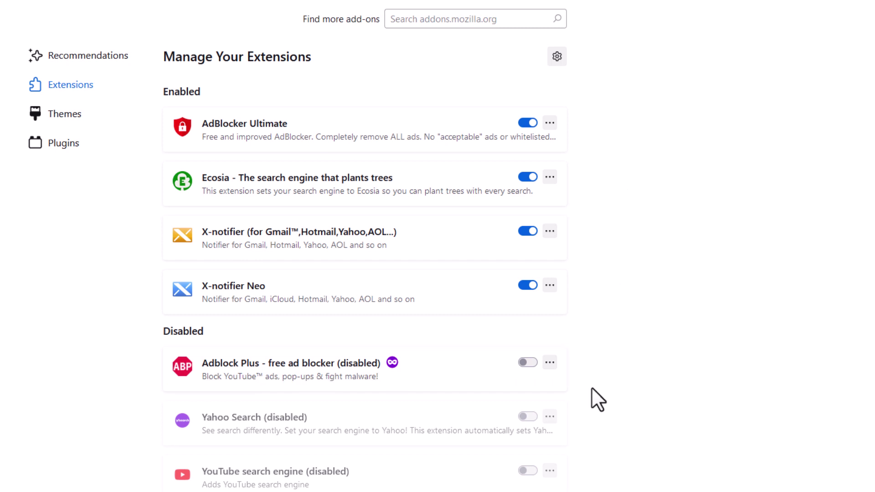
- Switch the Adblock Plus toggle back on from the Disabled extensions section
left_click(527, 363)
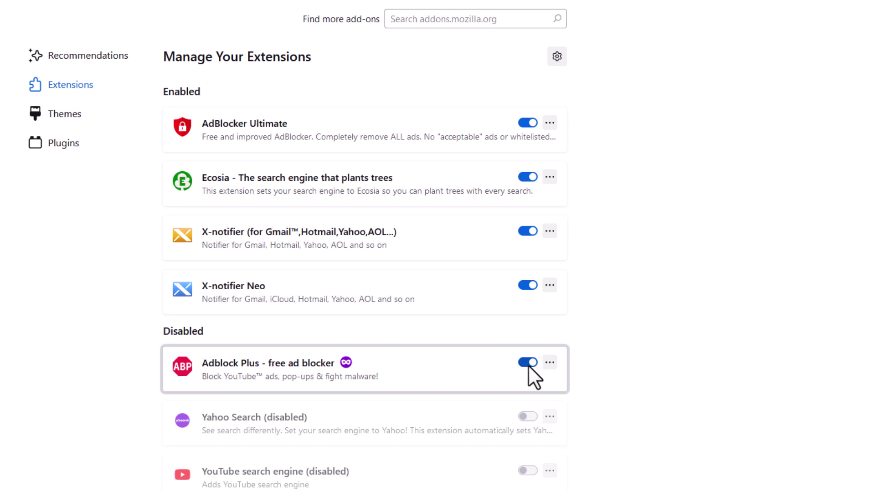